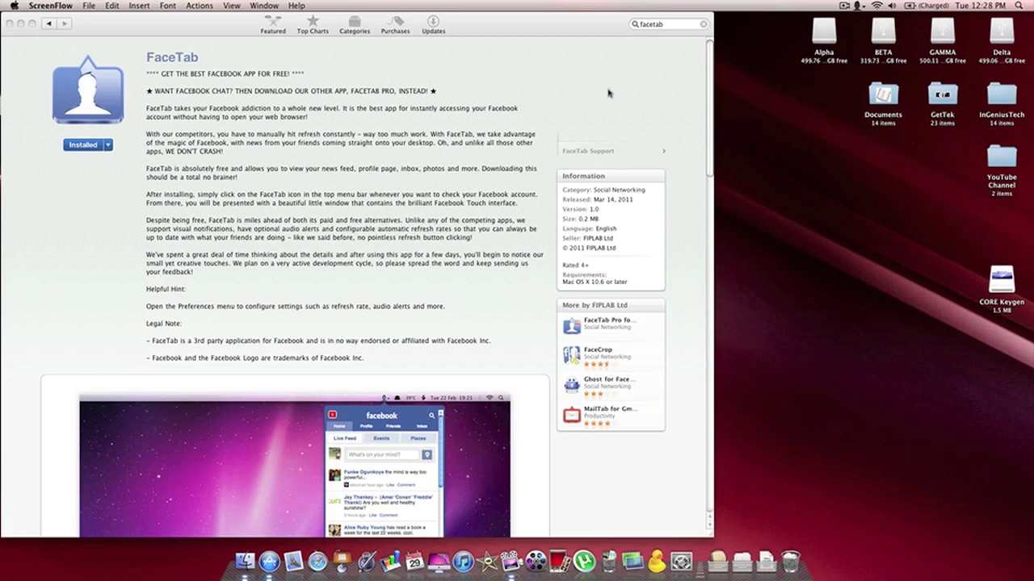
Open the FaceTab popup and view the Profile wall, Friends list, then Inbox messages.
{"action": "left_click", "coordinate": [855, 7]}
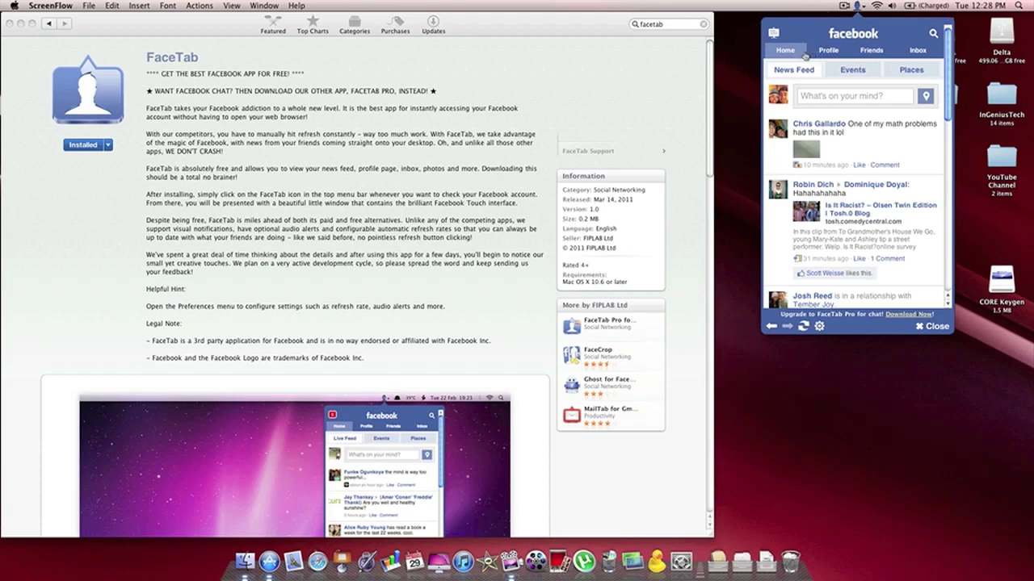
{"action": "left_click", "coordinate": [833, 51]}
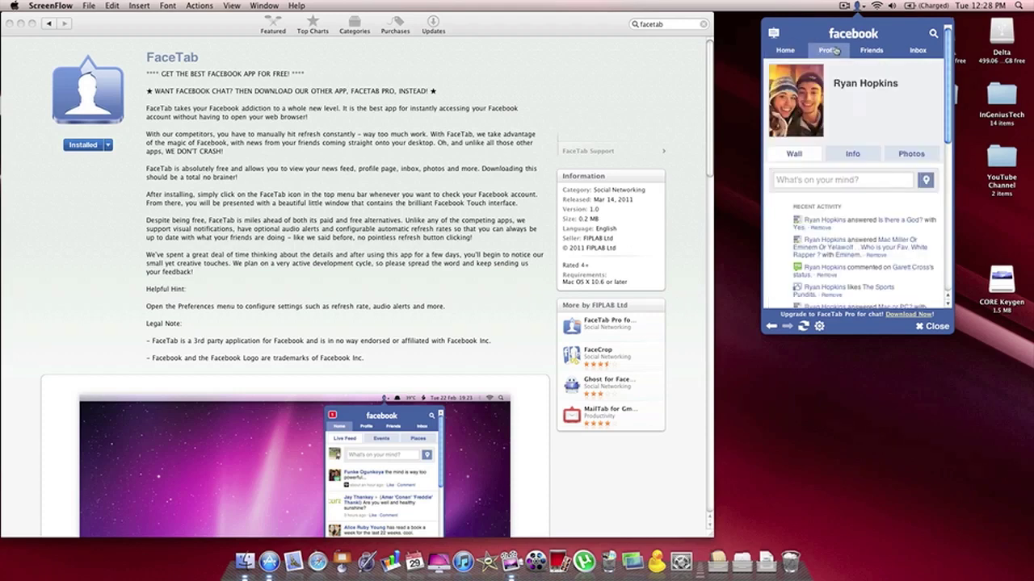
{"action": "left_click", "coordinate": [864, 51]}
{"action": "scroll", "coordinate": [876, 205], "scroll_direction": "down", "scroll_amount": 10}
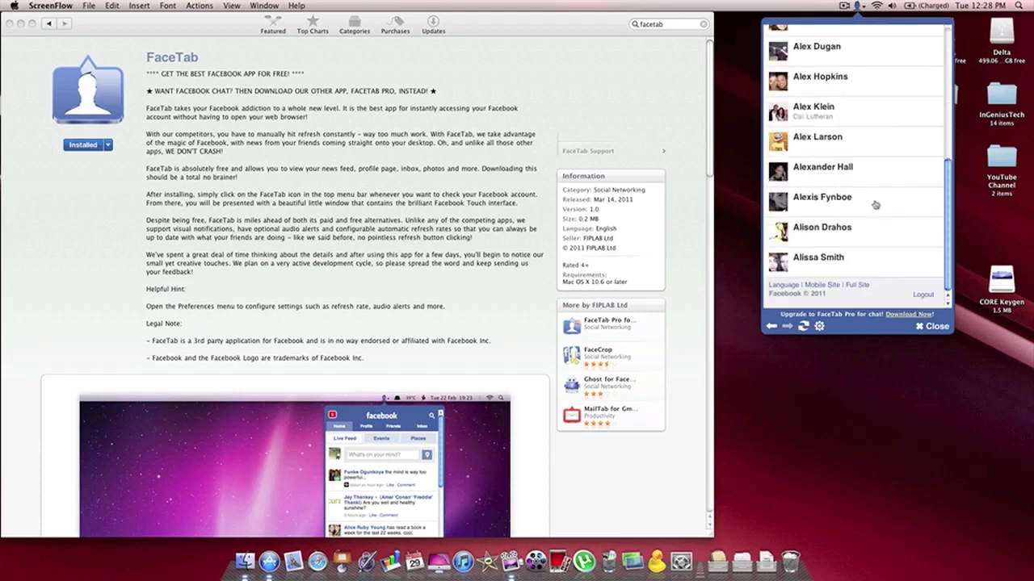
{"action": "scroll", "coordinate": [875, 205], "scroll_direction": "up", "scroll_amount": 10}
{"action": "left_click", "coordinate": [917, 51]}
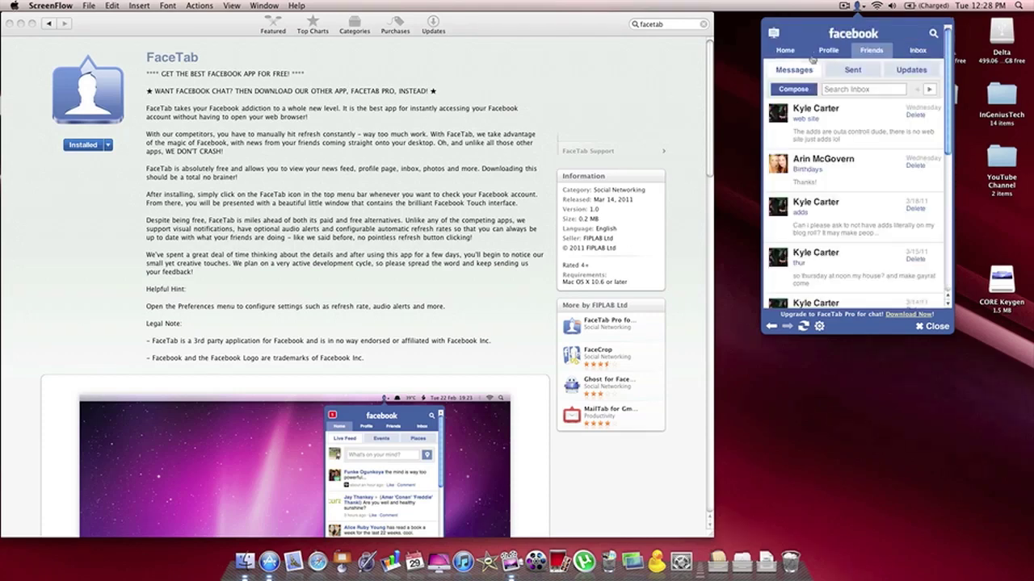
On the Home tab, view Events and Places, then return to the News Feed.
{"action": "left_click", "coordinate": [785, 51]}
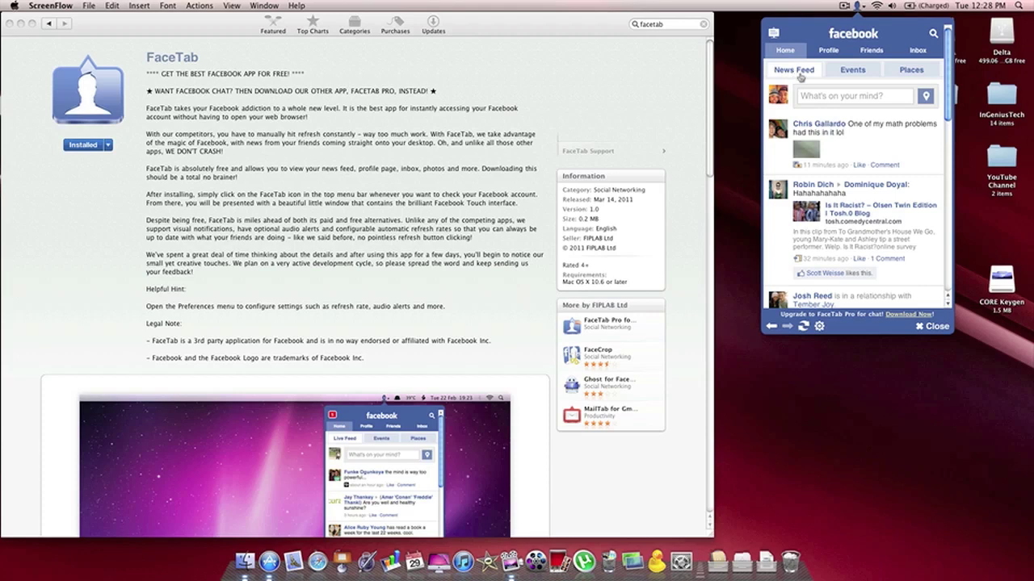
{"action": "left_click", "coordinate": [847, 72]}
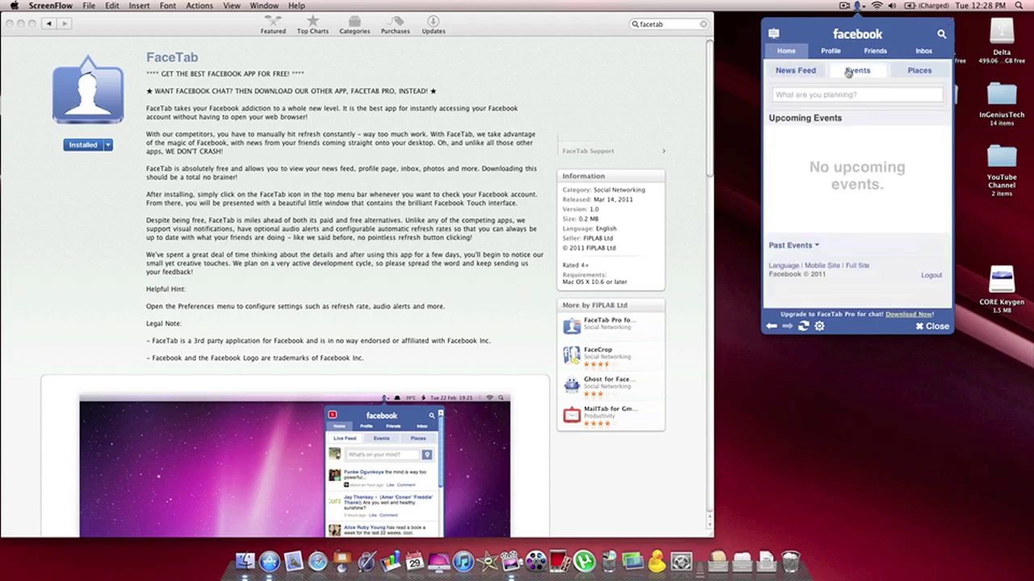
{"action": "left_click", "coordinate": [916, 73]}
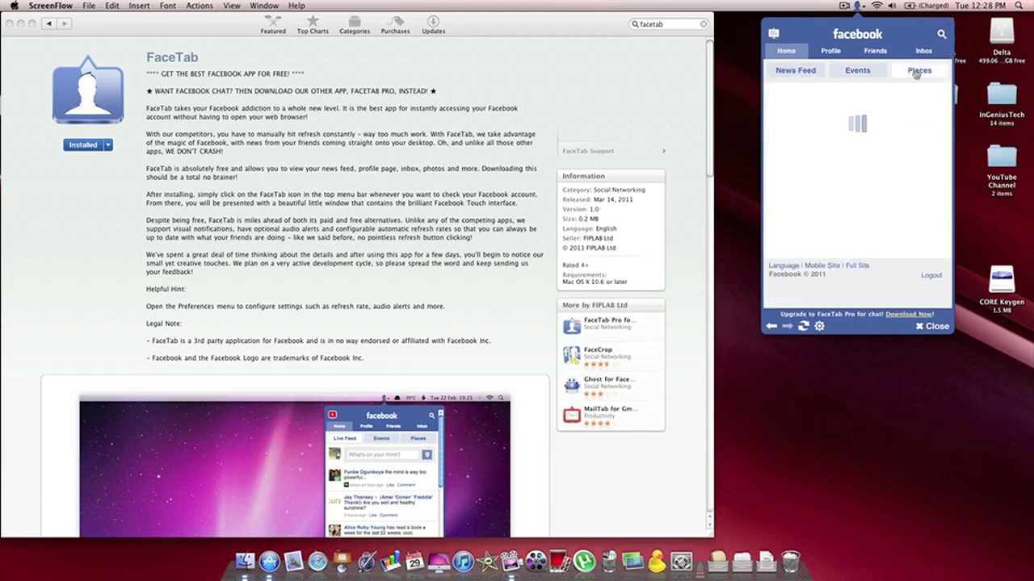
{"action": "left_click", "coordinate": [799, 75]}
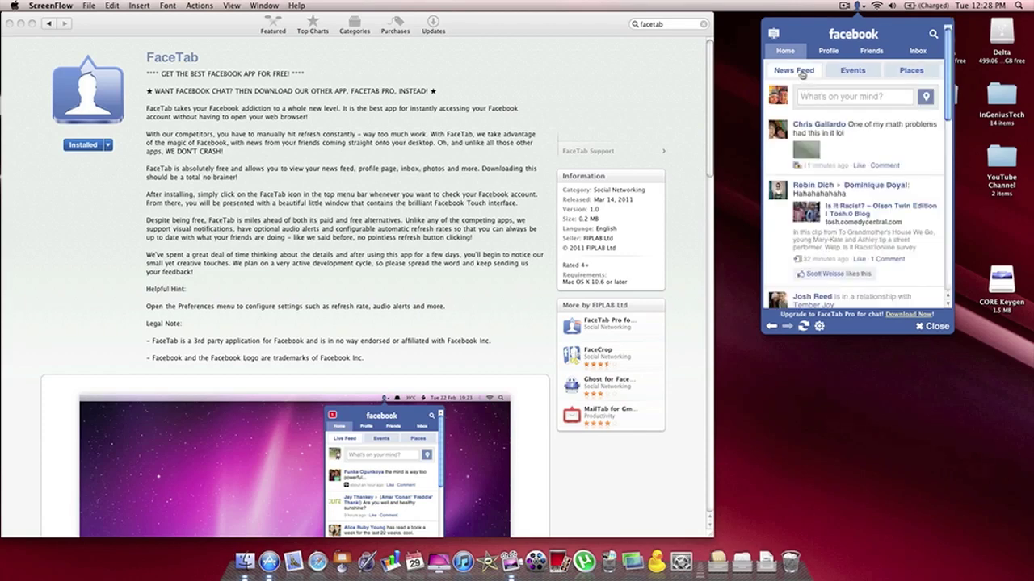
Switch to the Live Feed and view the math-problem photo from the second post.
{"action": "left_click", "coordinate": [794, 76]}
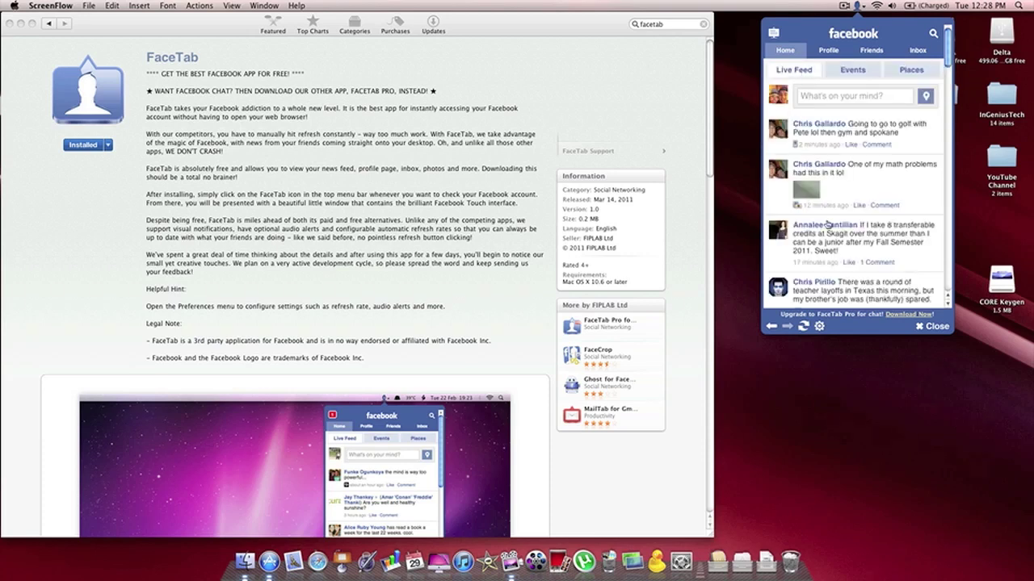
{"action": "scroll", "coordinate": [827, 226], "scroll_direction": "down", "scroll_amount": 5}
{"action": "scroll", "coordinate": [826, 225], "scroll_direction": "up", "scroll_amount": 5}
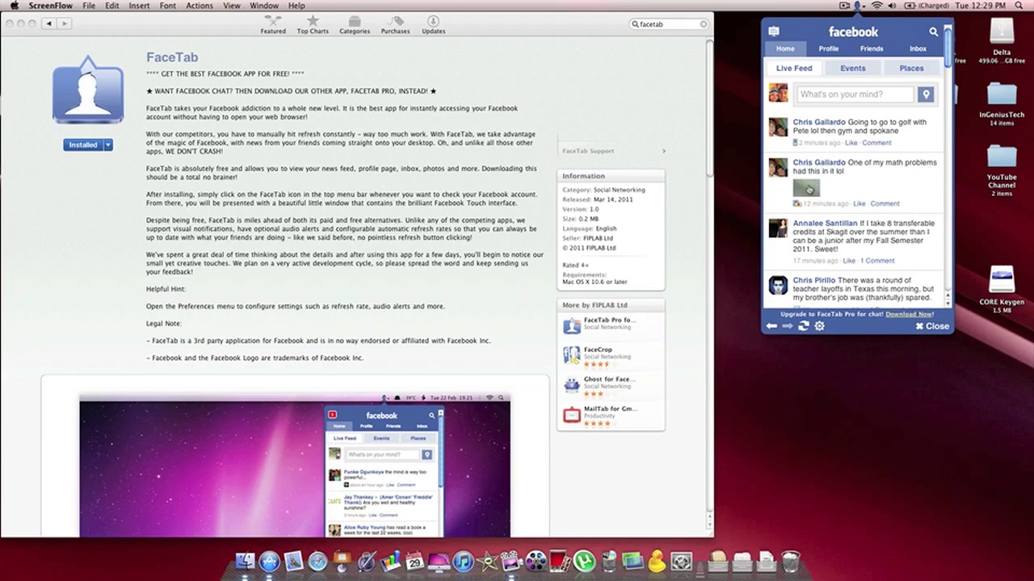
{"action": "left_click", "coordinate": [807, 192]}
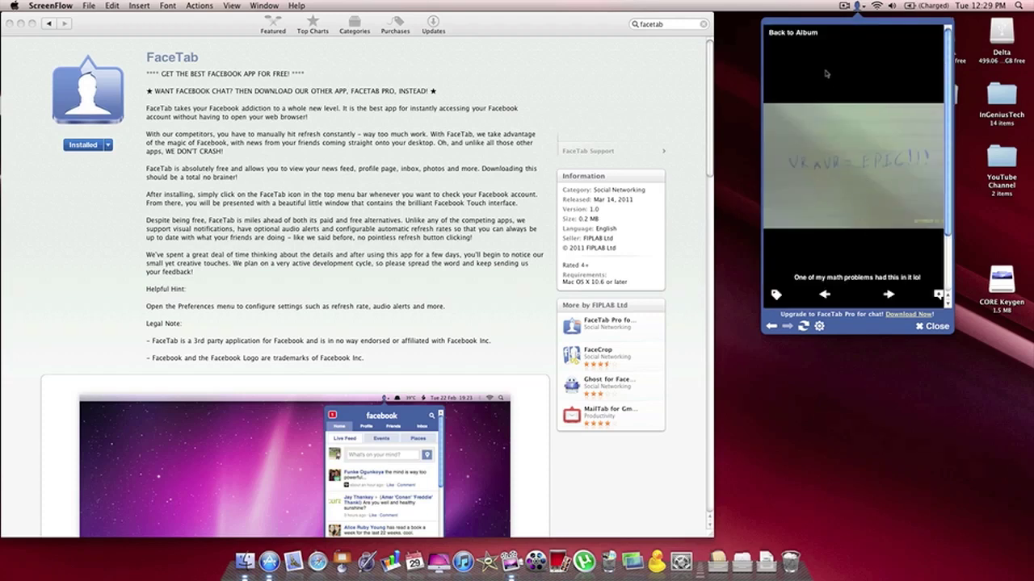
{"action": "left_click", "coordinate": [793, 33]}
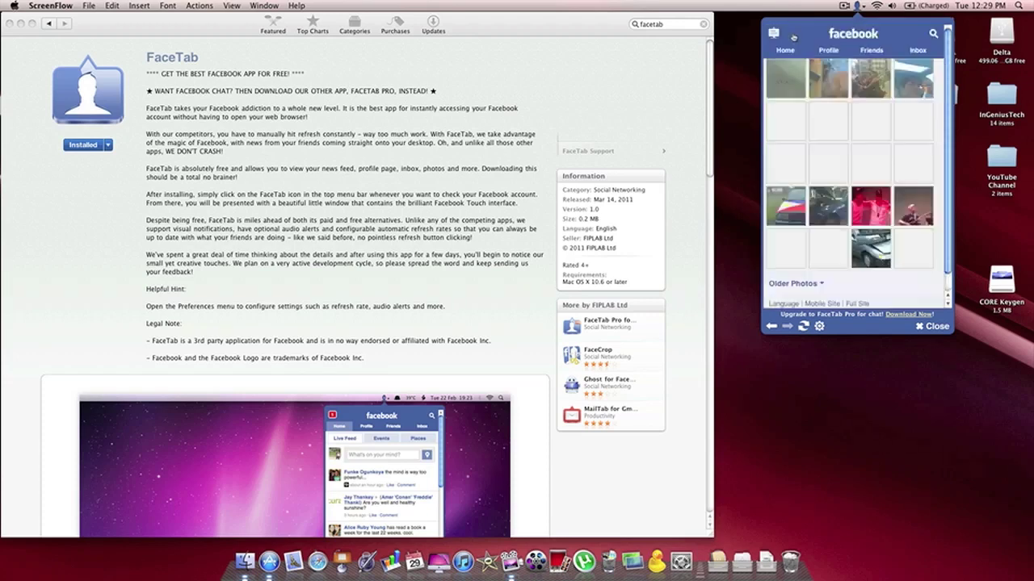
Return to the Home news feed, refresh it, and open FaceTab Preferences.
{"action": "left_click", "coordinate": [784, 51]}
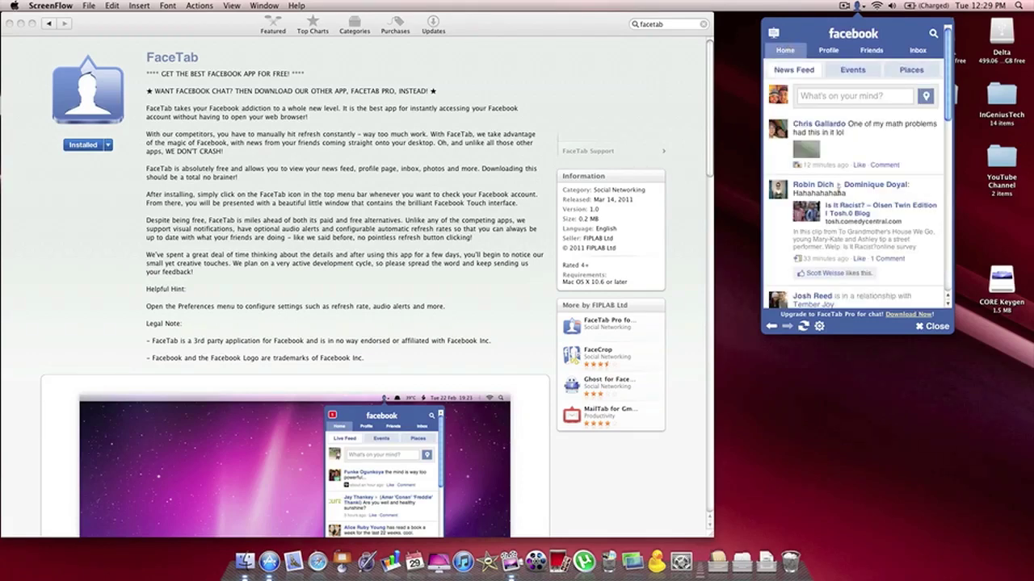
{"action": "left_click", "coordinate": [804, 327]}
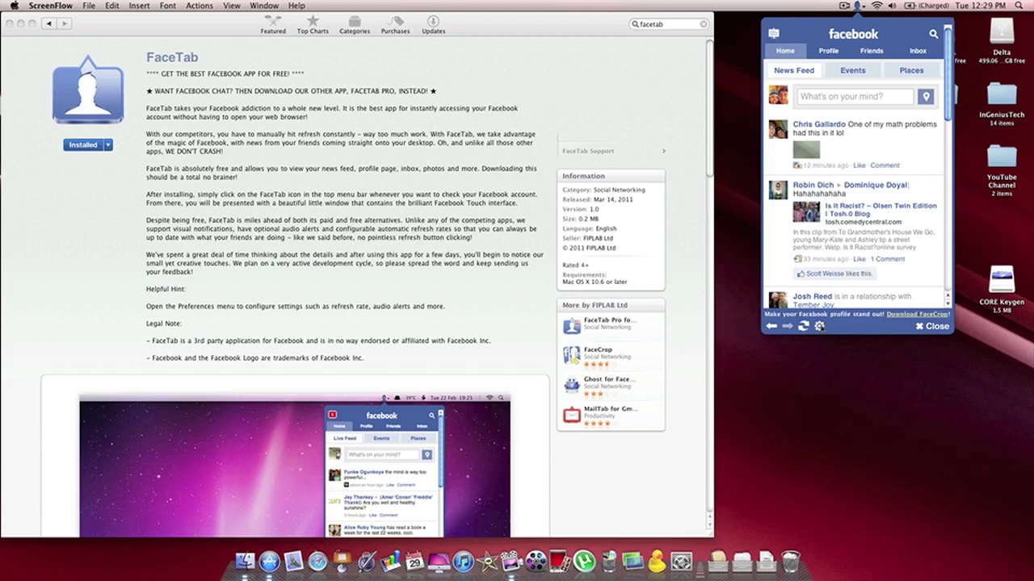
{"action": "left_click", "coordinate": [820, 326]}
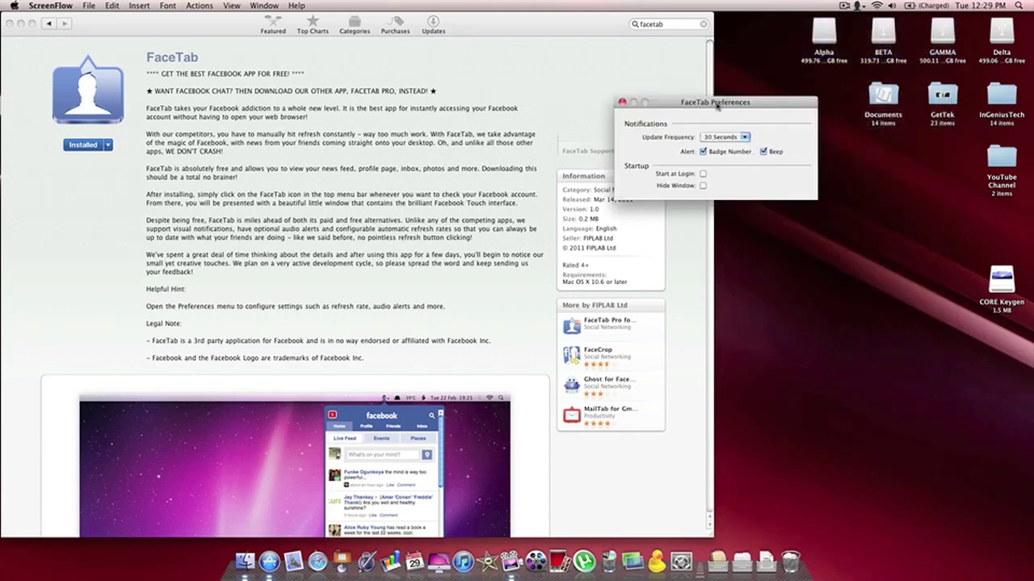
Keep the update frequency at 30 Seconds, close Preferences, and reopen the Facebook panel.
{"action": "left_click_drag", "start_coordinate": [717, 107], "coordinate": [496, 133]}
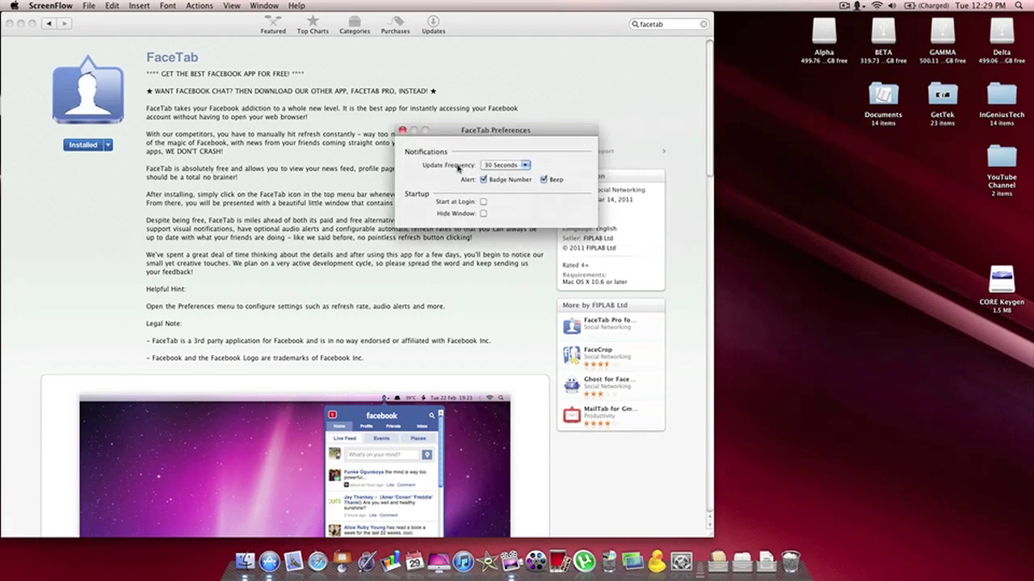
{"action": "left_click", "coordinate": [502, 165]}
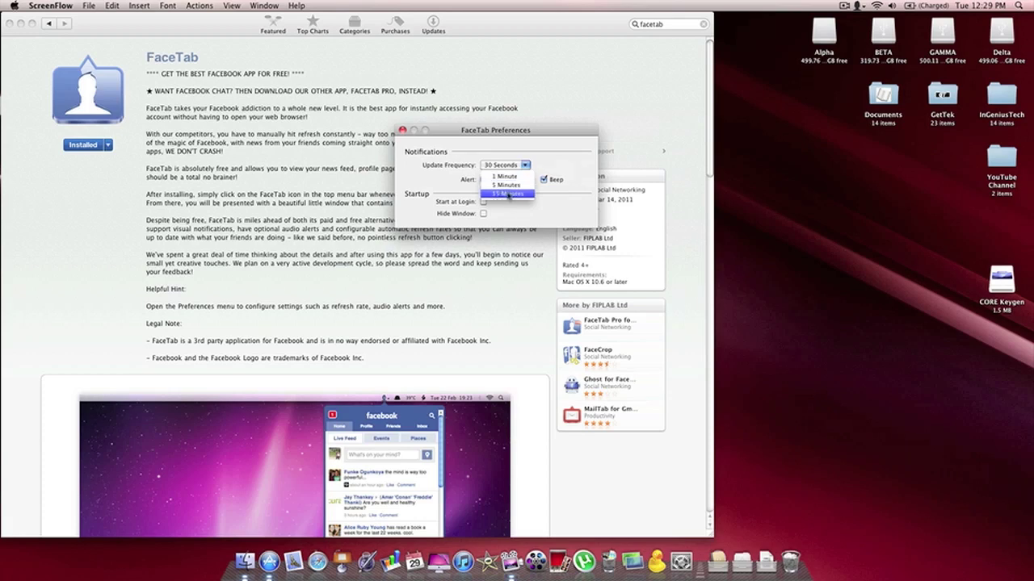
{"action": "left_click", "coordinate": [510, 166]}
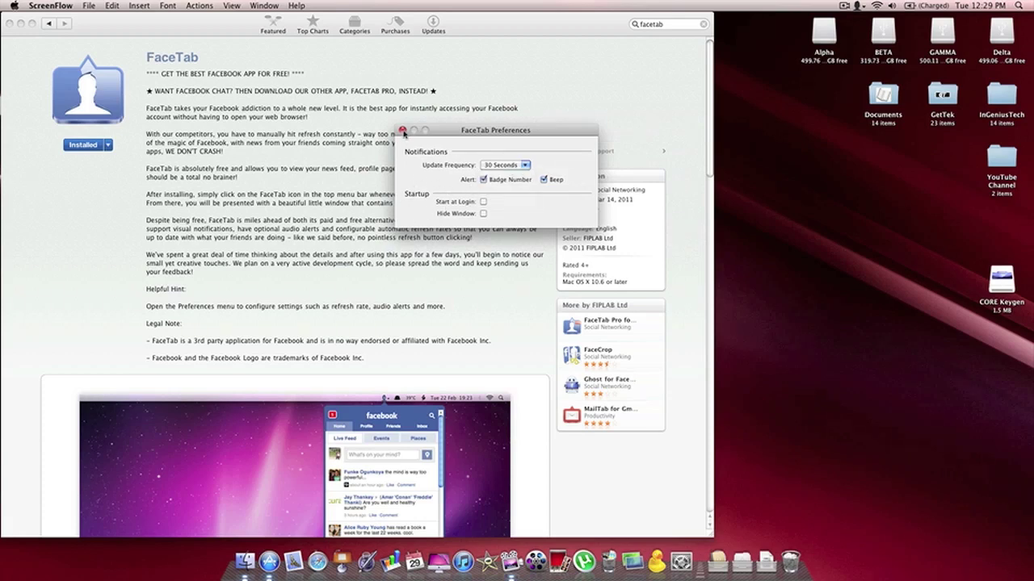
{"action": "left_click", "coordinate": [402, 130]}
{"action": "left_click", "coordinate": [857, 7]}
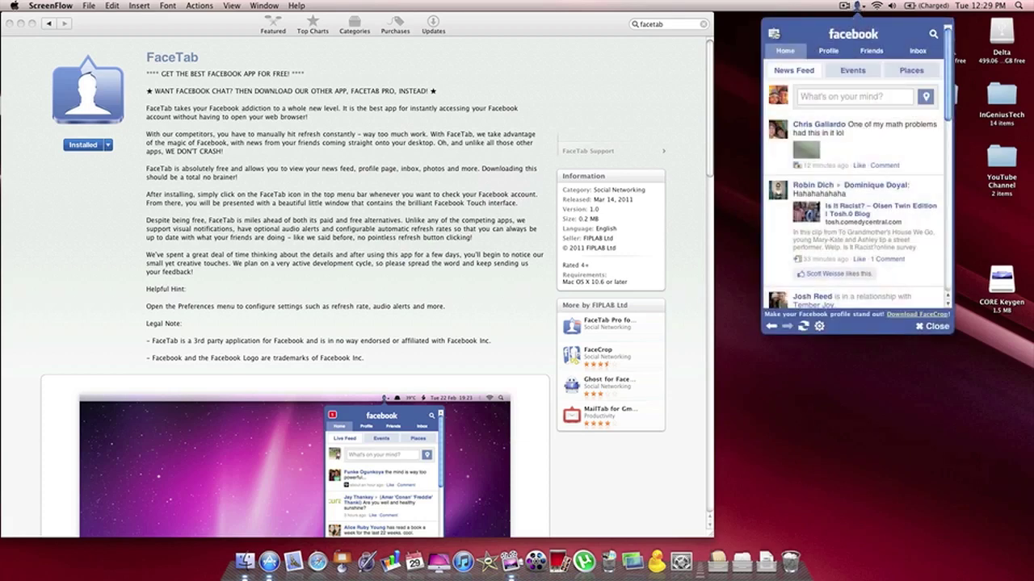
Check notifications and friend requests, then focus the empty box on the search page.
{"action": "left_click", "coordinate": [775, 35]}
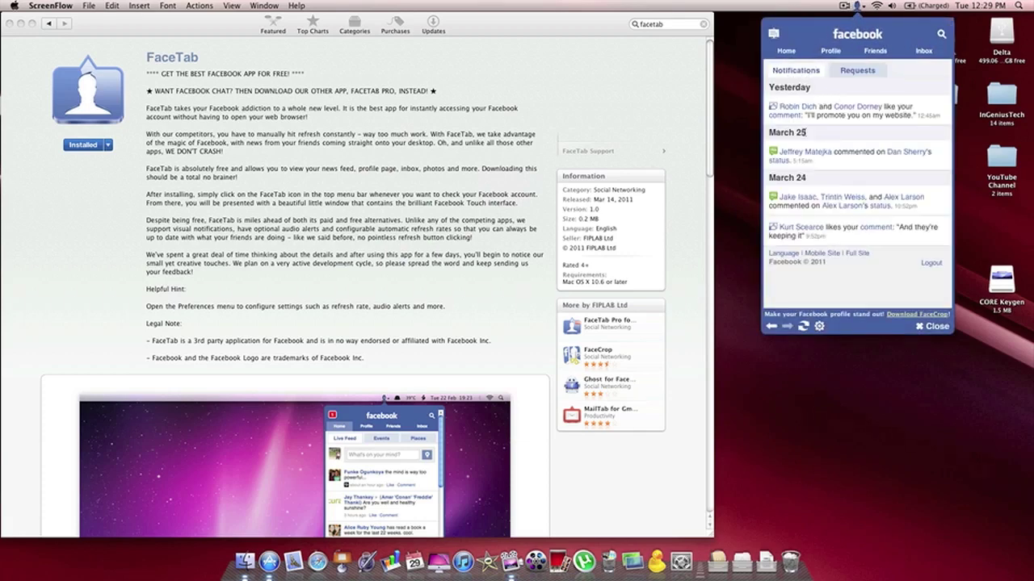
{"action": "left_click", "coordinate": [843, 78]}
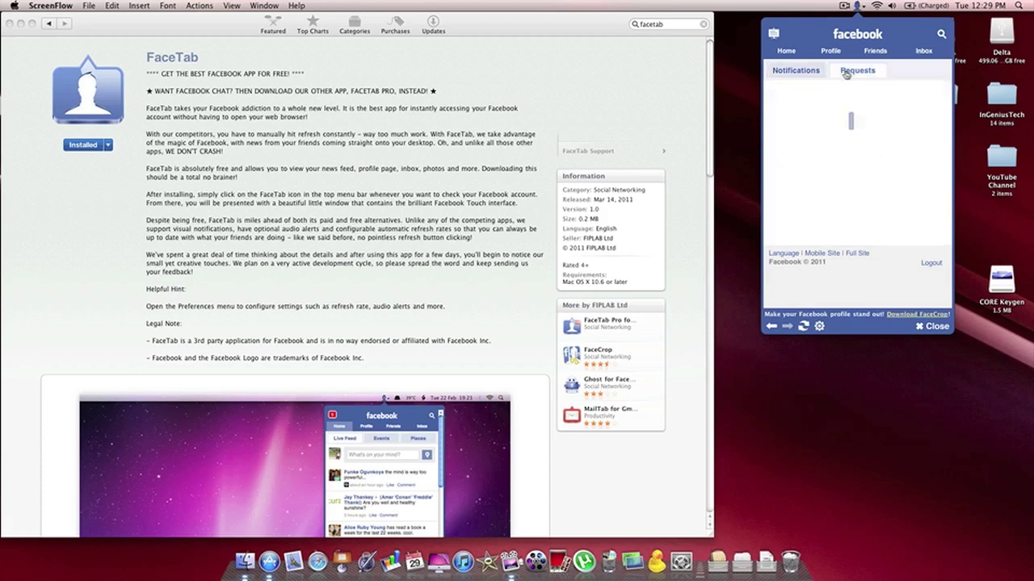
{"action": "left_click", "coordinate": [799, 73]}
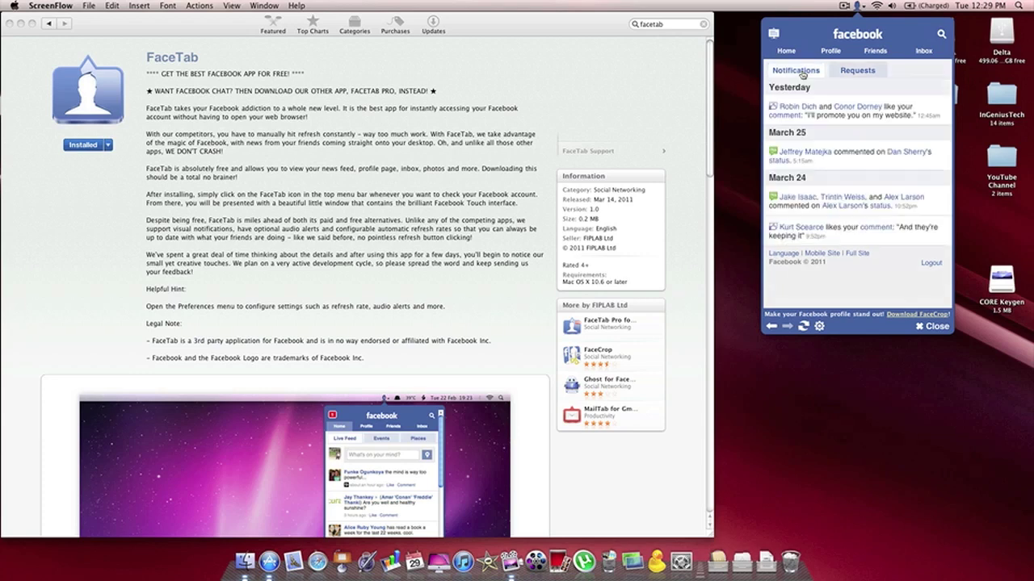
{"action": "left_click", "coordinate": [937, 33]}
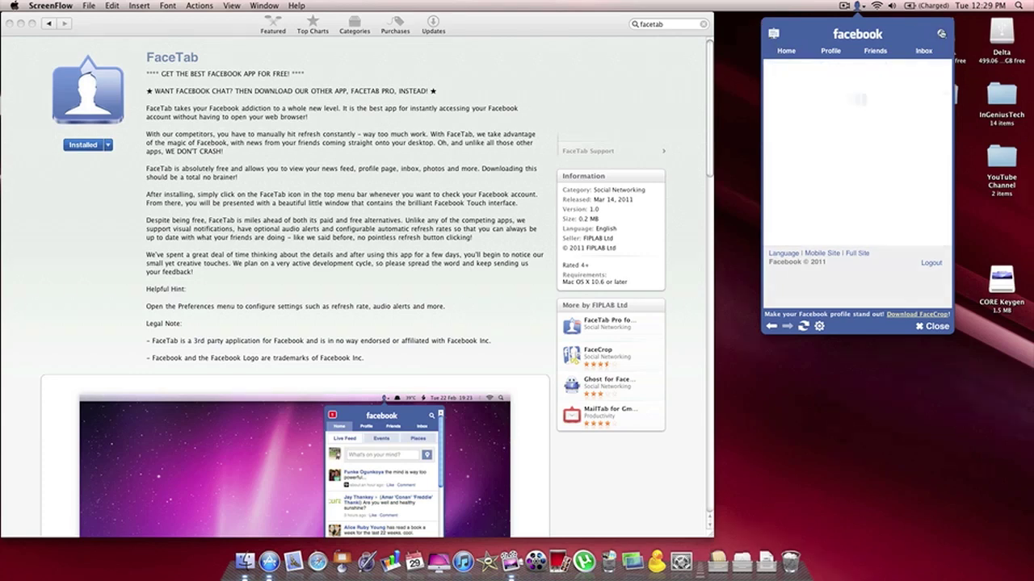
{"action": "left_click", "coordinate": [805, 70]}
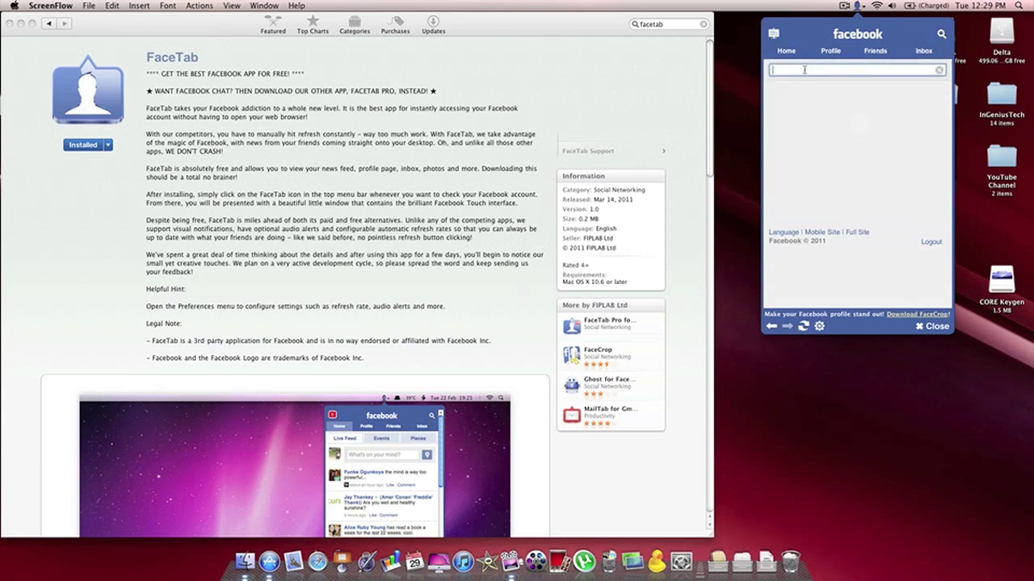
Load and reload the mobile Facebook site, then go back to the search page.
{"action": "left_click", "coordinate": [824, 232]}
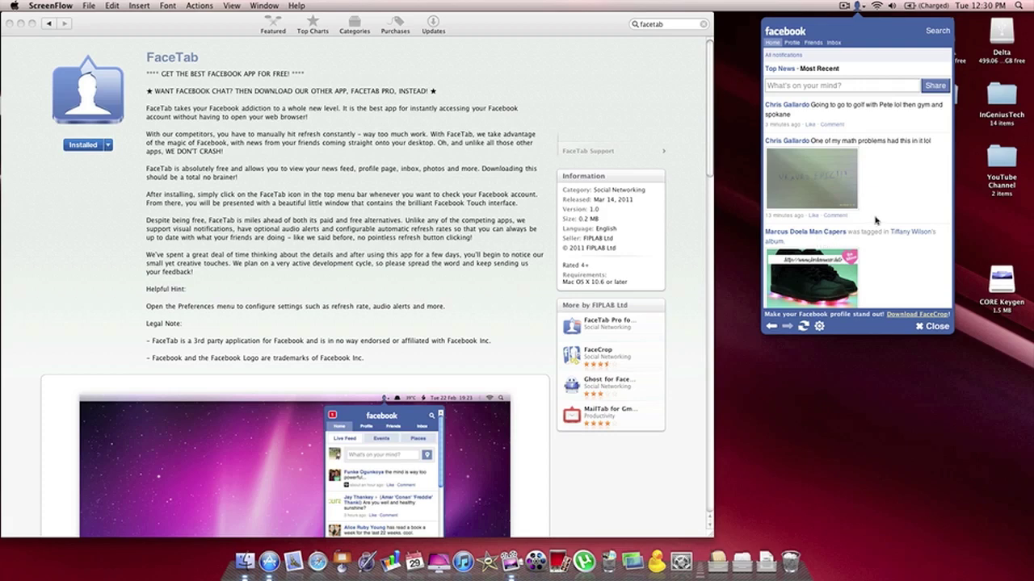
{"action": "left_click", "coordinate": [773, 44]}
{"action": "left_click", "coordinate": [771, 326]}
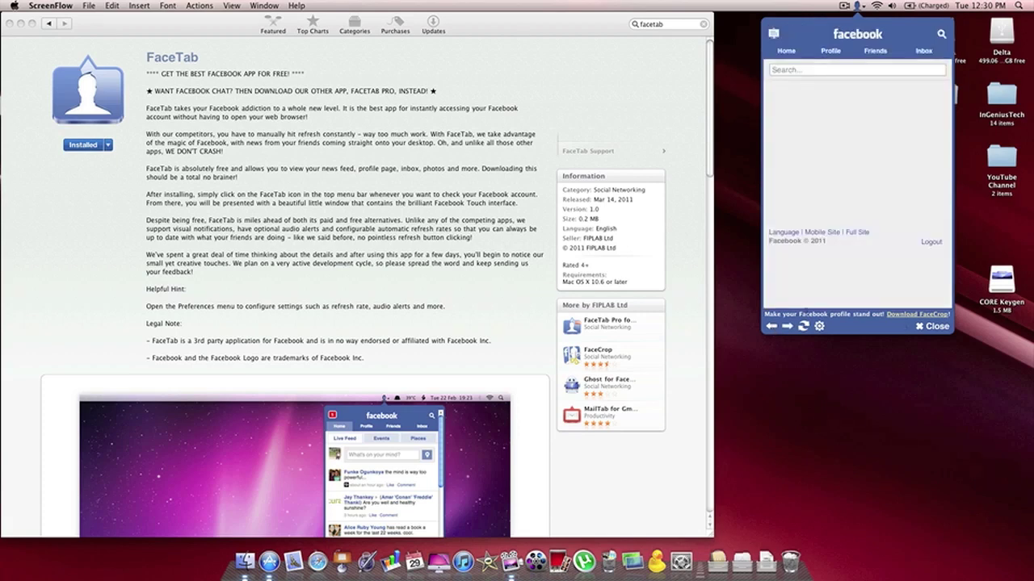
Load the full Facebook site, toggle the chat list, then return to the touch Home feed.
{"action": "left_click", "coordinate": [858, 237]}
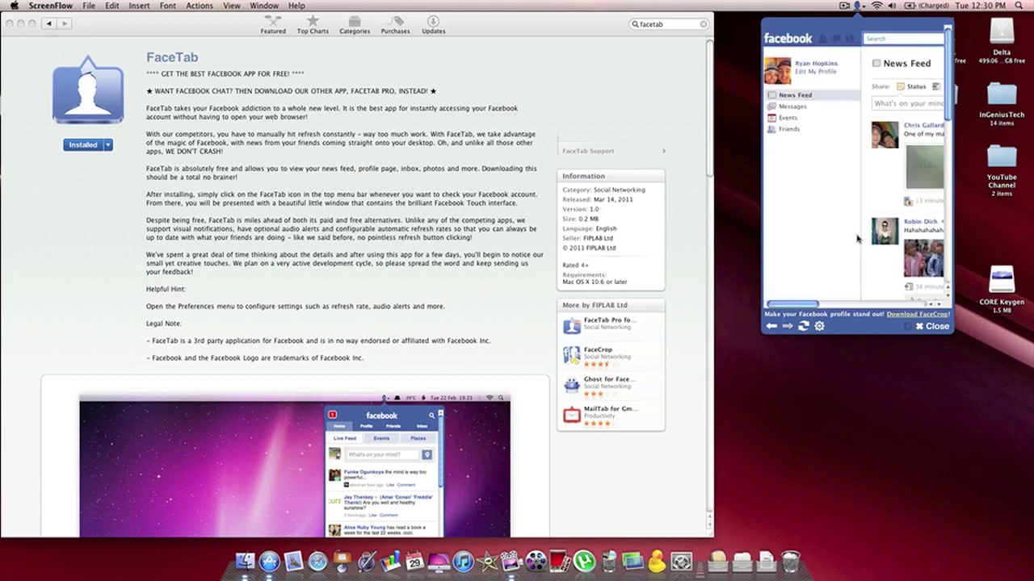
{"action": "mouse_move", "coordinate": [795, 304]}
{"action": "left_mouse_down"}
{"action": "mouse_move", "coordinate": [858, 304]}
{"action": "mouse_move", "coordinate": [797, 306]}
{"action": "left_mouse_up"}
{"action": "left_click", "coordinate": [857, 296]}
{"action": "left_click", "coordinate": [857, 296]}
{"action": "left_click", "coordinate": [771, 327]}
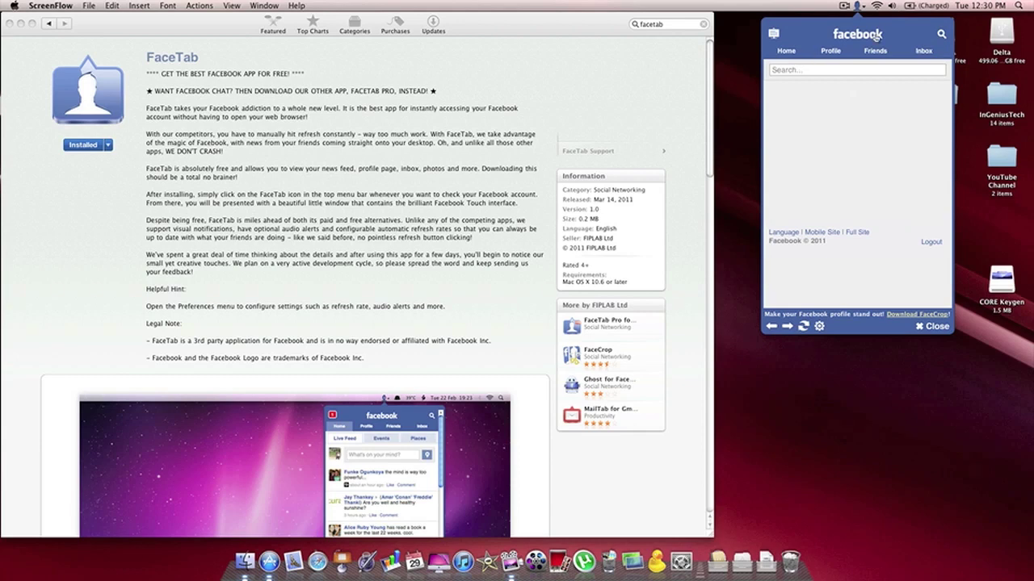
{"action": "left_click", "coordinate": [785, 50]}
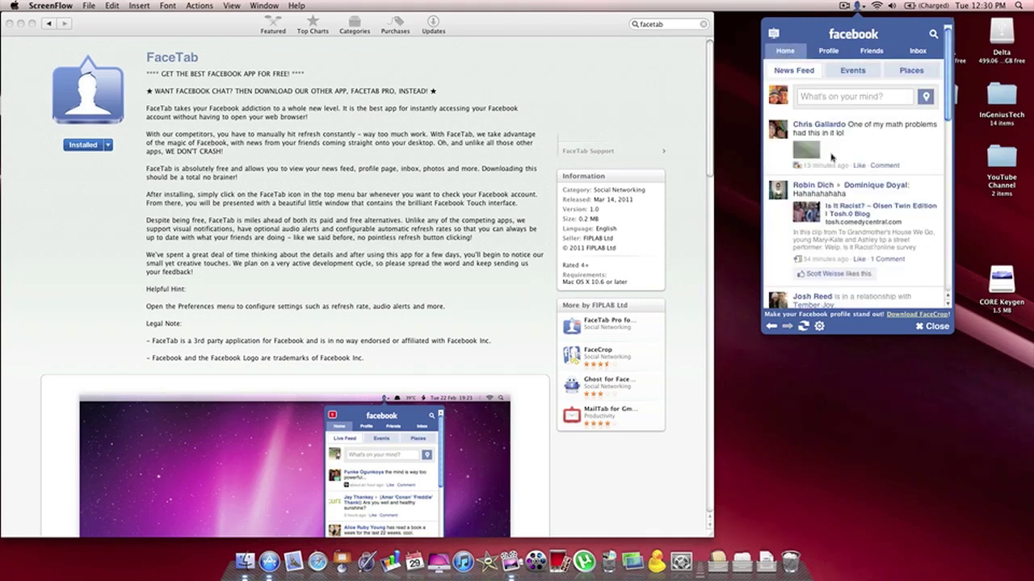
Close the popup and search the Mac App Store for 'facetab pro for fac'.
{"action": "left_click", "coordinate": [54, 29]}
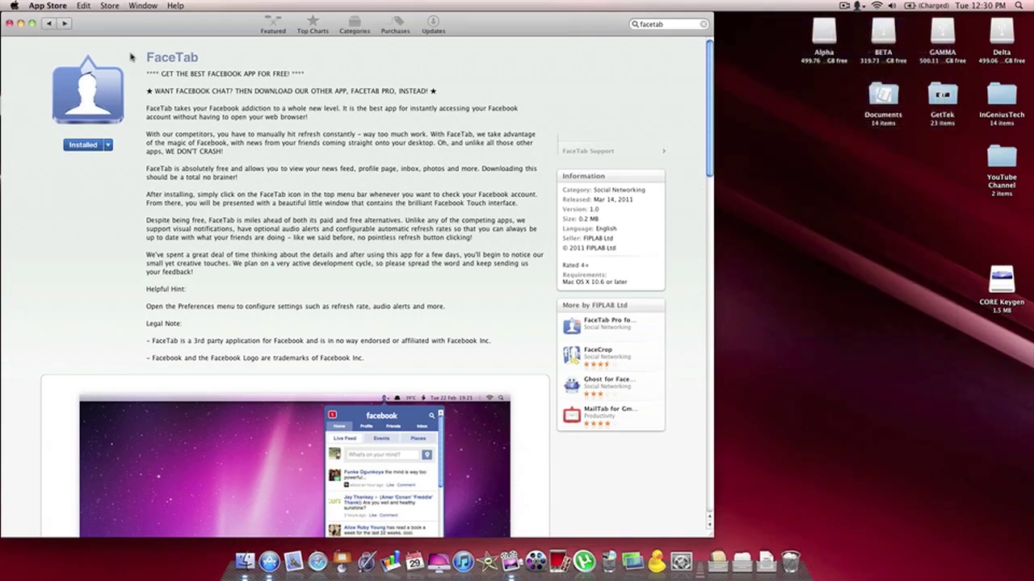
{"action": "left_click", "coordinate": [677, 28]}
{"action": "type", "text": "facetab pro for fac"}
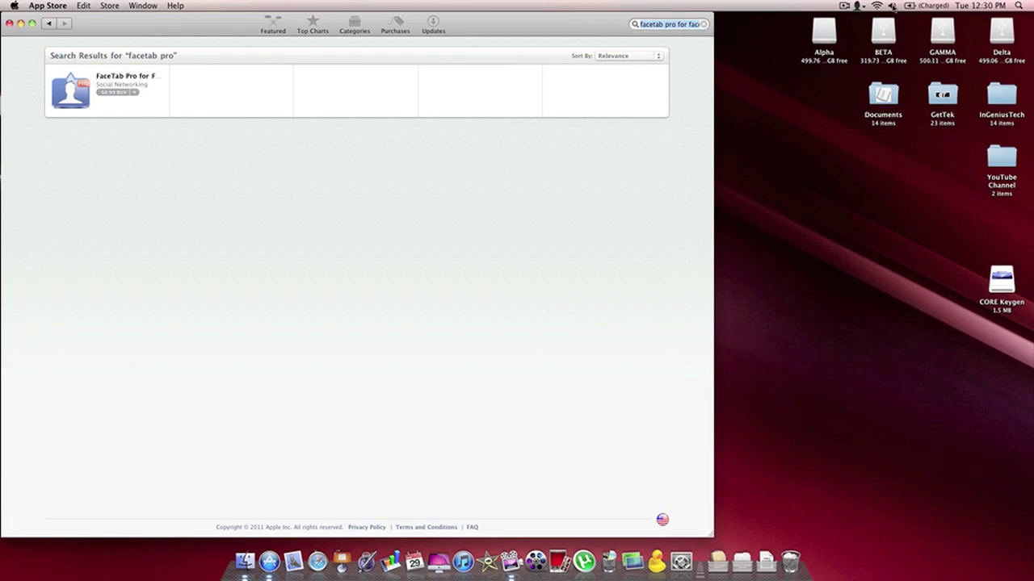
Open the $0.99 FaceTab Pro for Facebook product page, ending with the popup closed.
{"action": "left_click", "coordinate": [858, 6]}
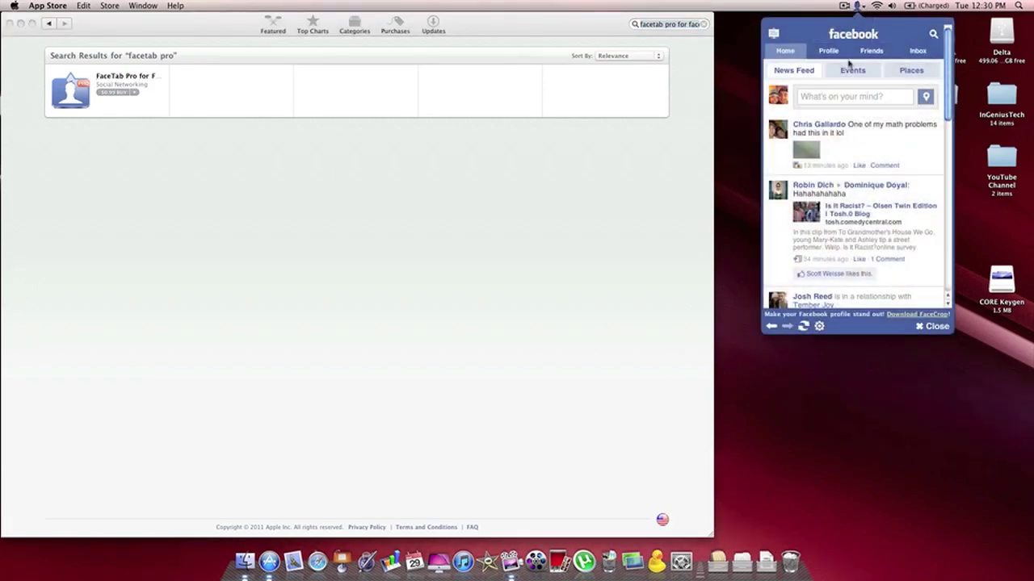
{"action": "left_click", "coordinate": [127, 76]}
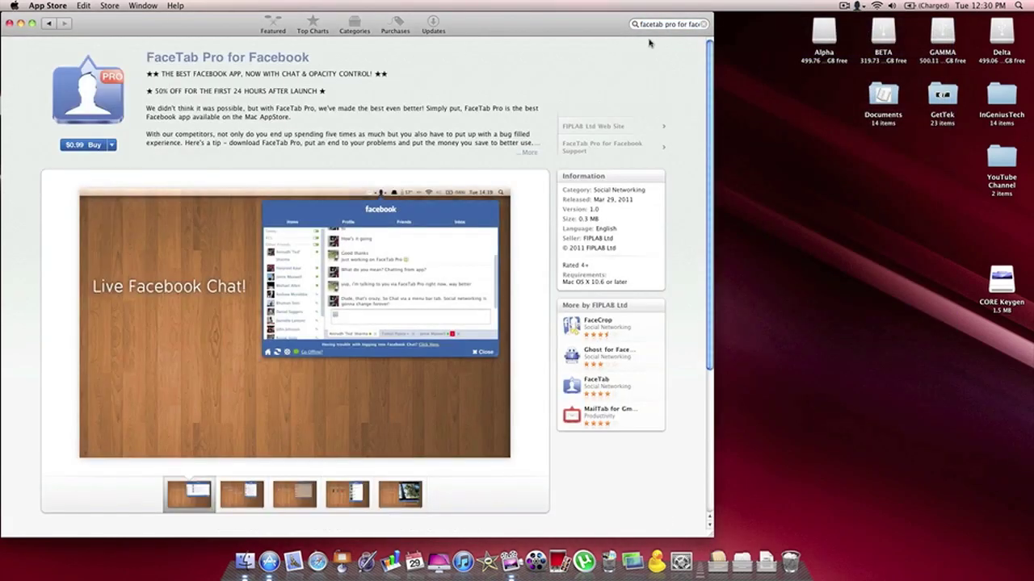
{"action": "left_click", "coordinate": [856, 6]}
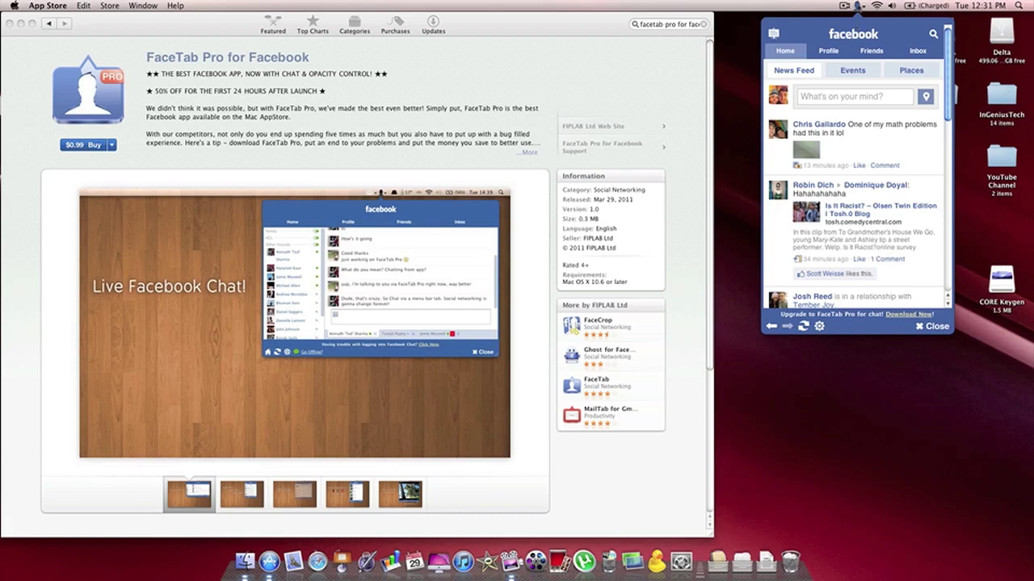
{"action": "left_click", "coordinate": [856, 7]}
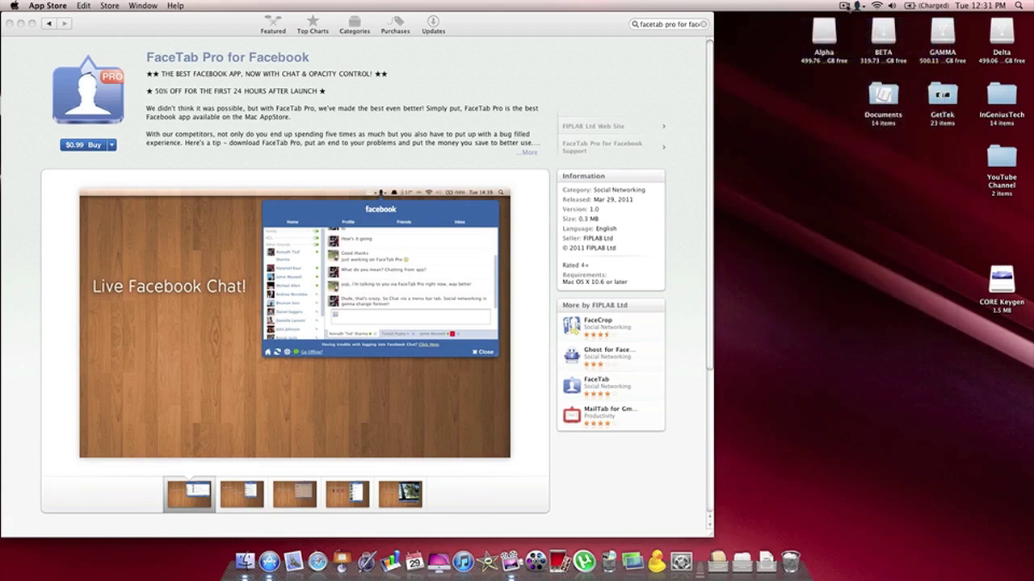